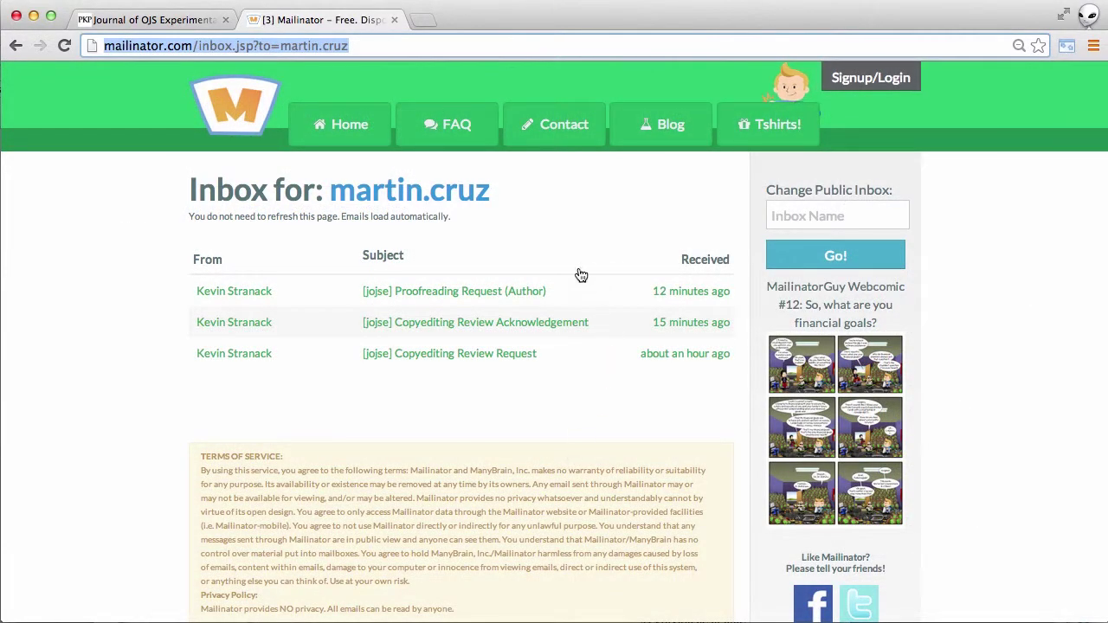
# - Open the [jojse] Proofreading Request (Author) email and read its six steps and submission URL
pyautogui.click(451, 298)
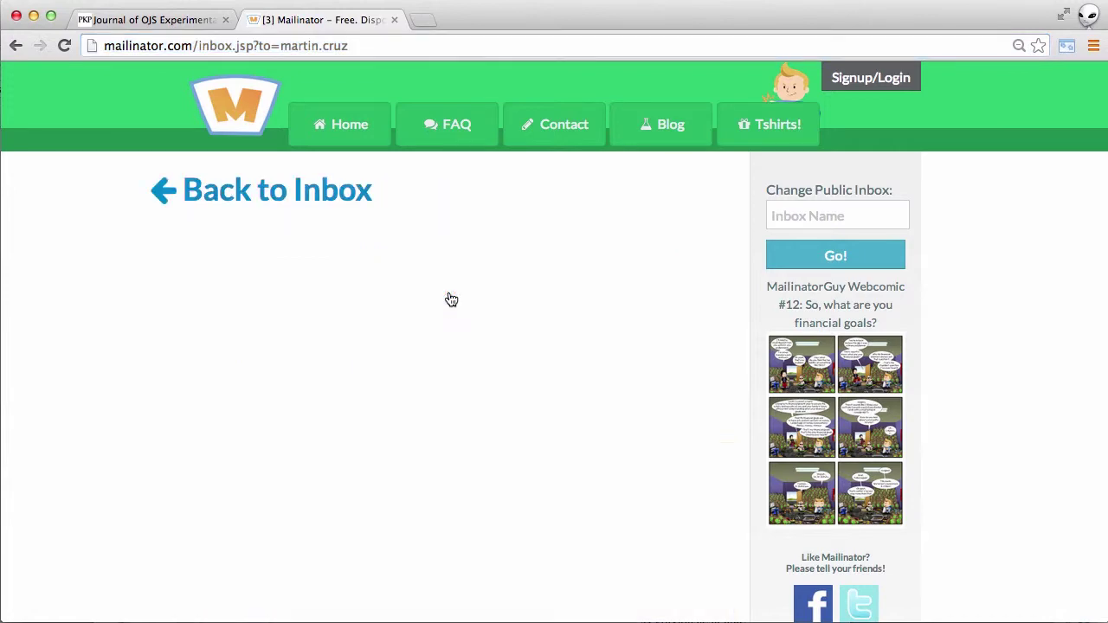
pyautogui.scroll(-5, 643, 617)
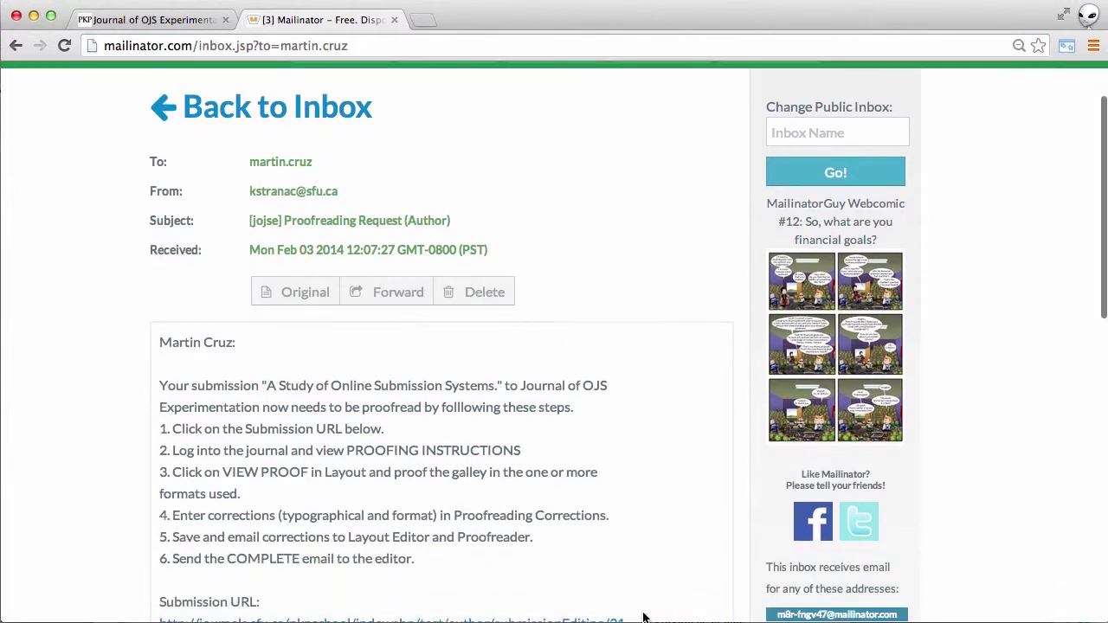
pyautogui.scroll(-2, 643, 617)
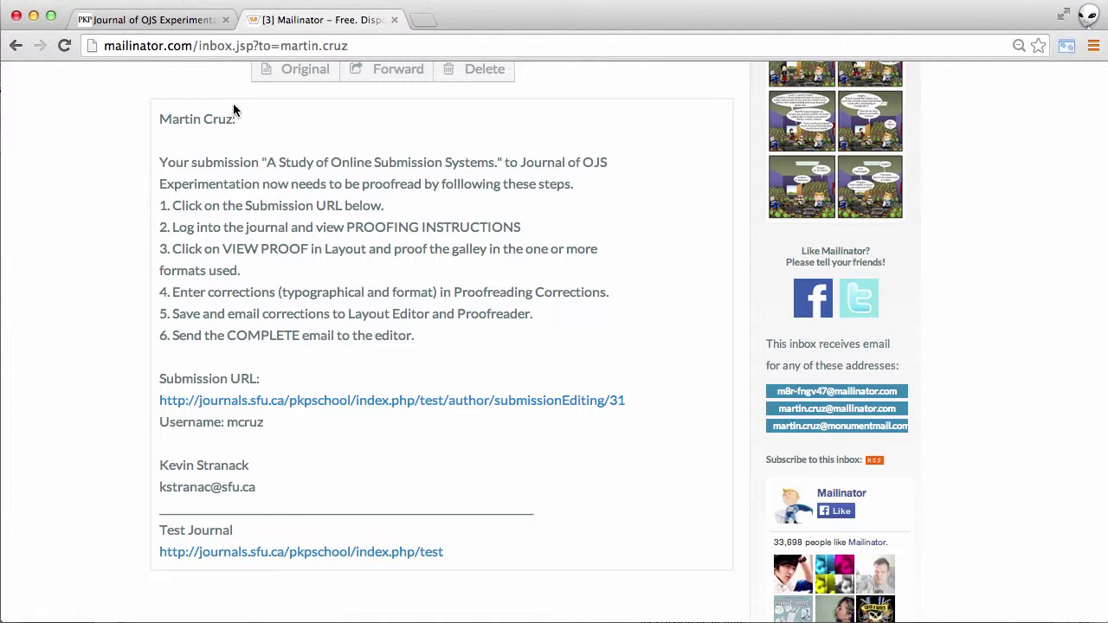
# - Log into the journal with the author's username and password, then view the one active submission
pyautogui.click(160, 23)
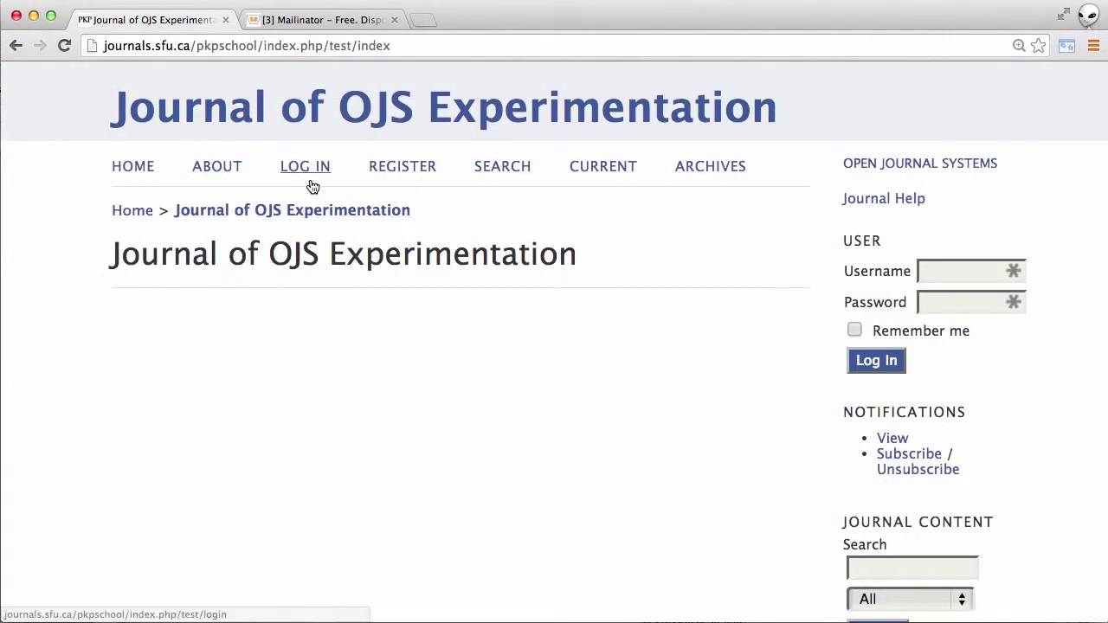
pyautogui.click(310, 166)
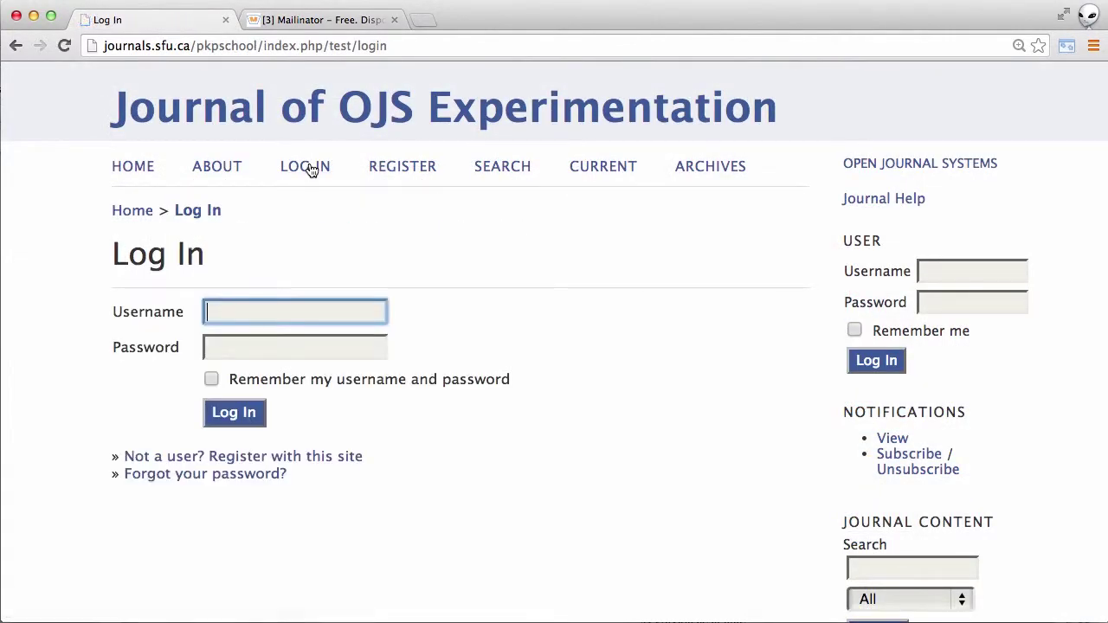
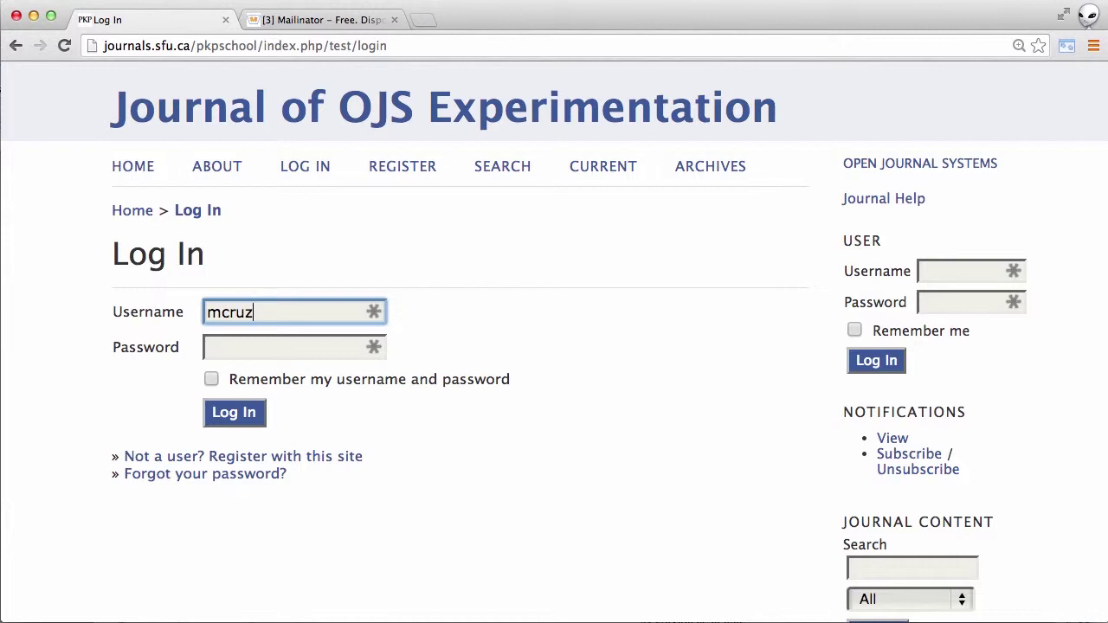
pyautogui.press('Tab')
pyautogui.write('******')
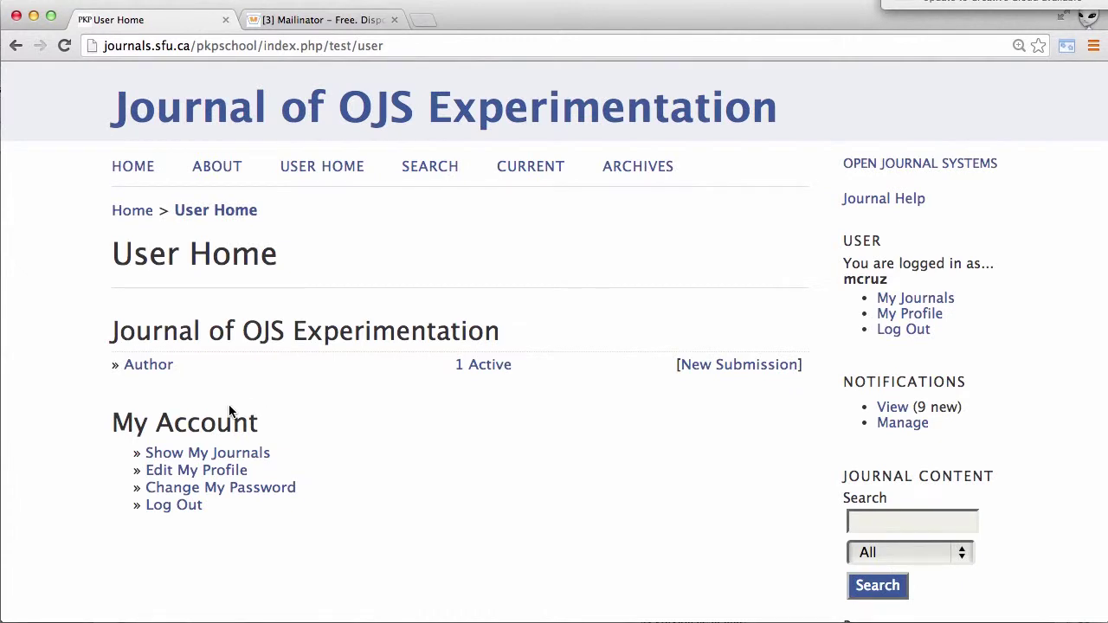
pyautogui.click(479, 365)
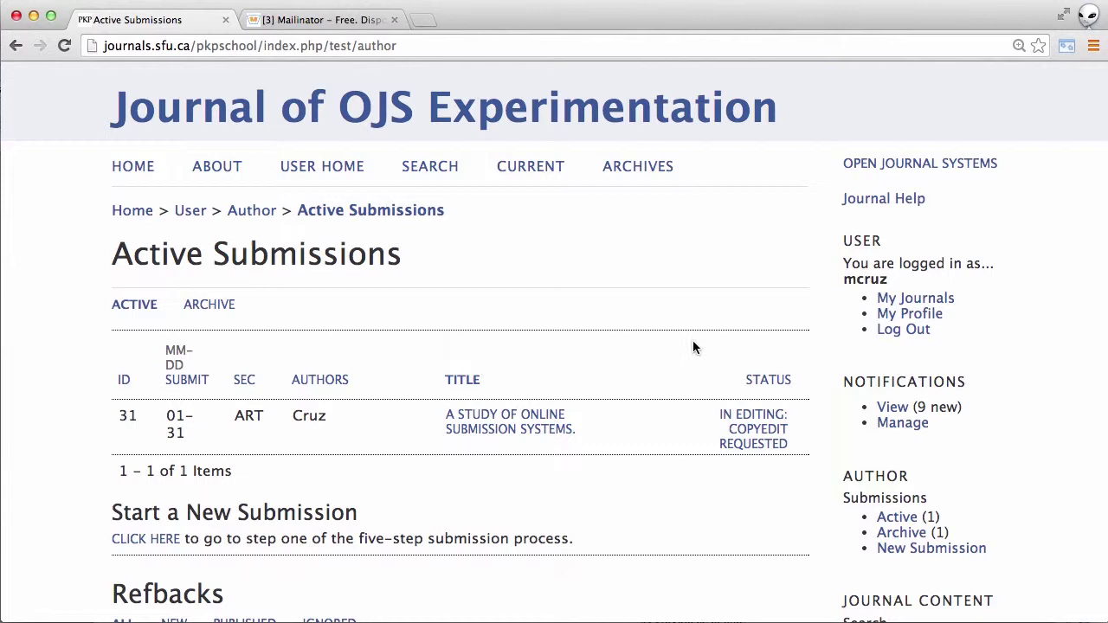
# - Open submission 31's editing page and scroll down to the Proofreading section
pyautogui.click(736, 427)
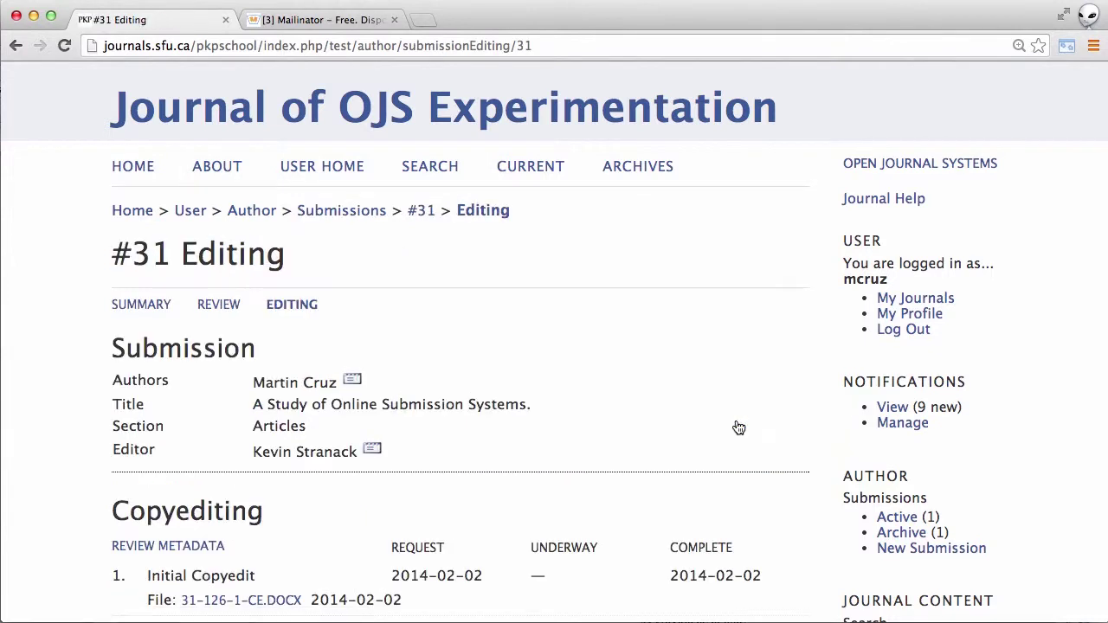
pyautogui.scroll(-5, 738, 428)
pyautogui.scroll(-5, 737, 428)
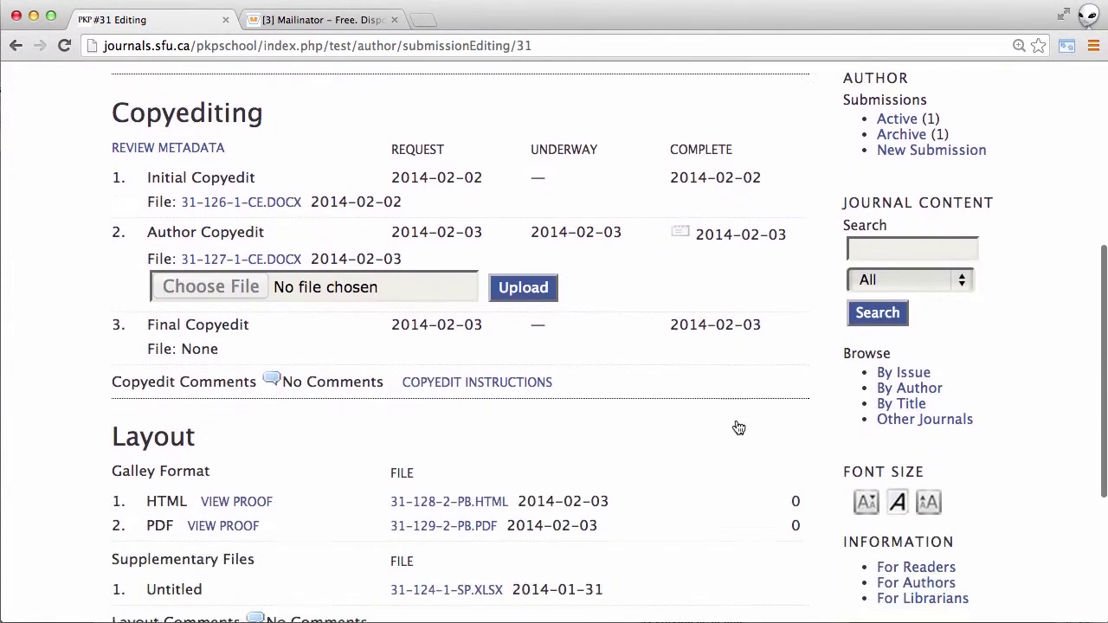
pyautogui.scroll(-3, 738, 428)
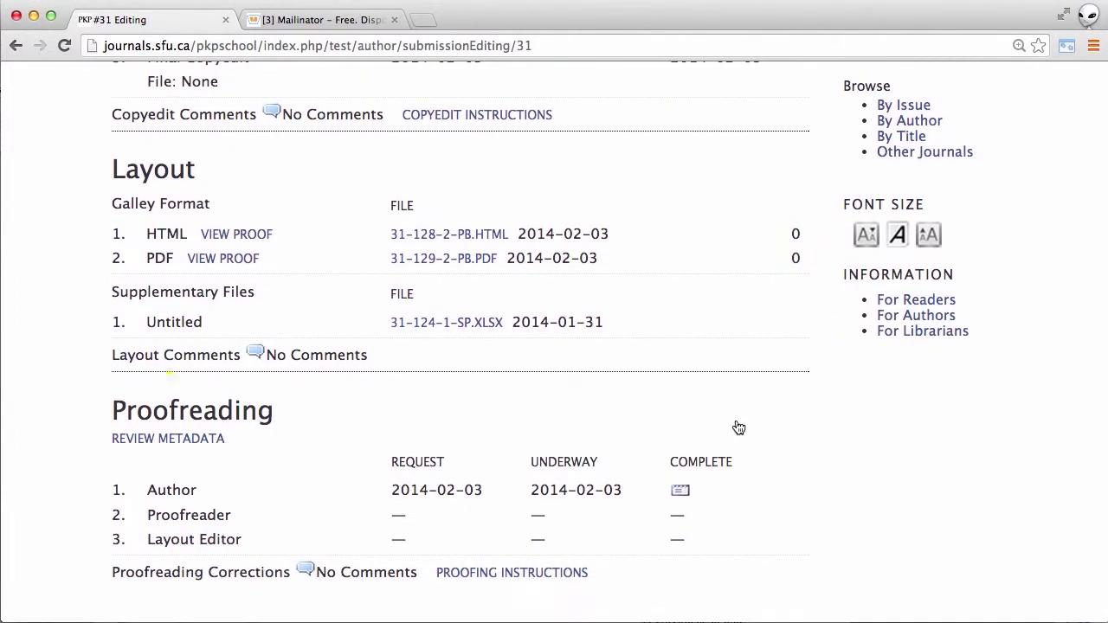
# - Review the submission's metadata (title, abstract, language en), then return to the #31 Editing tab
pyautogui.click(179, 445)
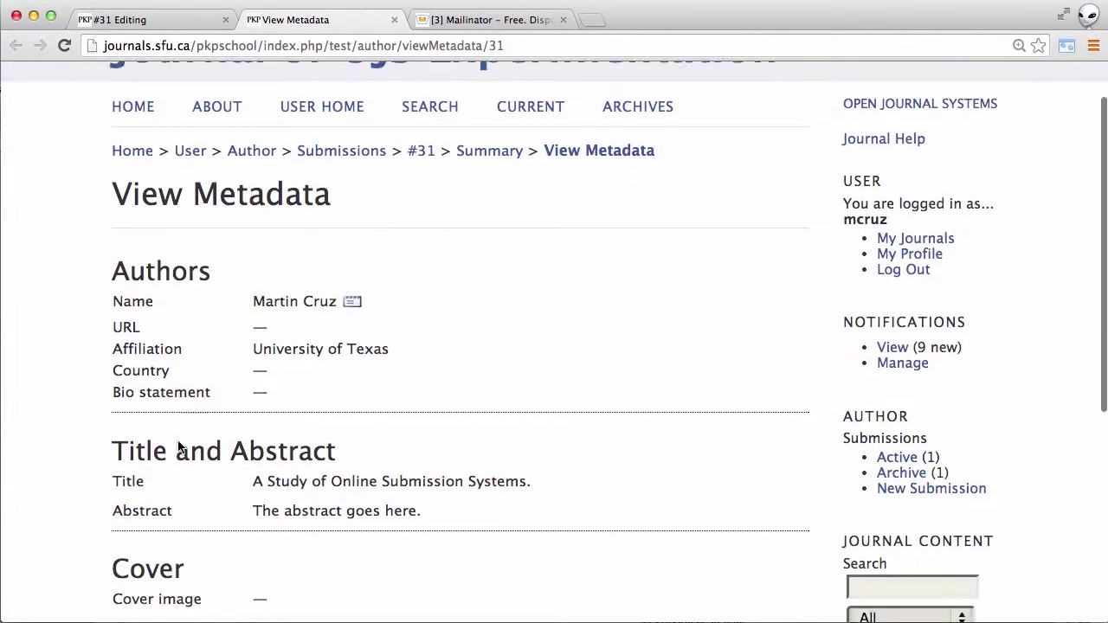
pyautogui.scroll(-8, 179, 445)
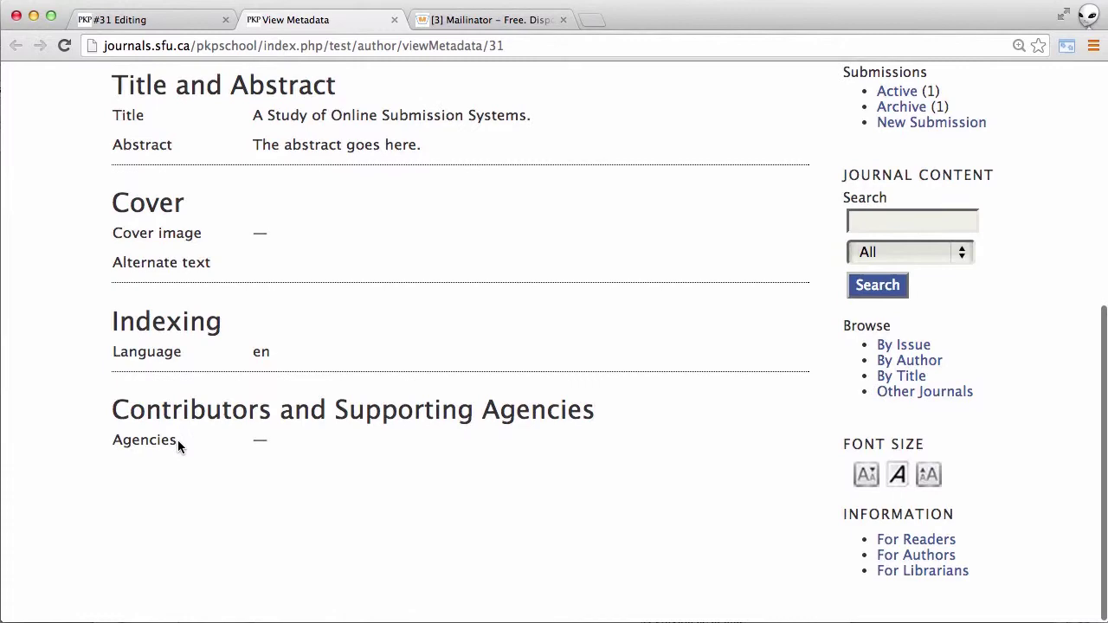
pyautogui.scroll(8, 178, 445)
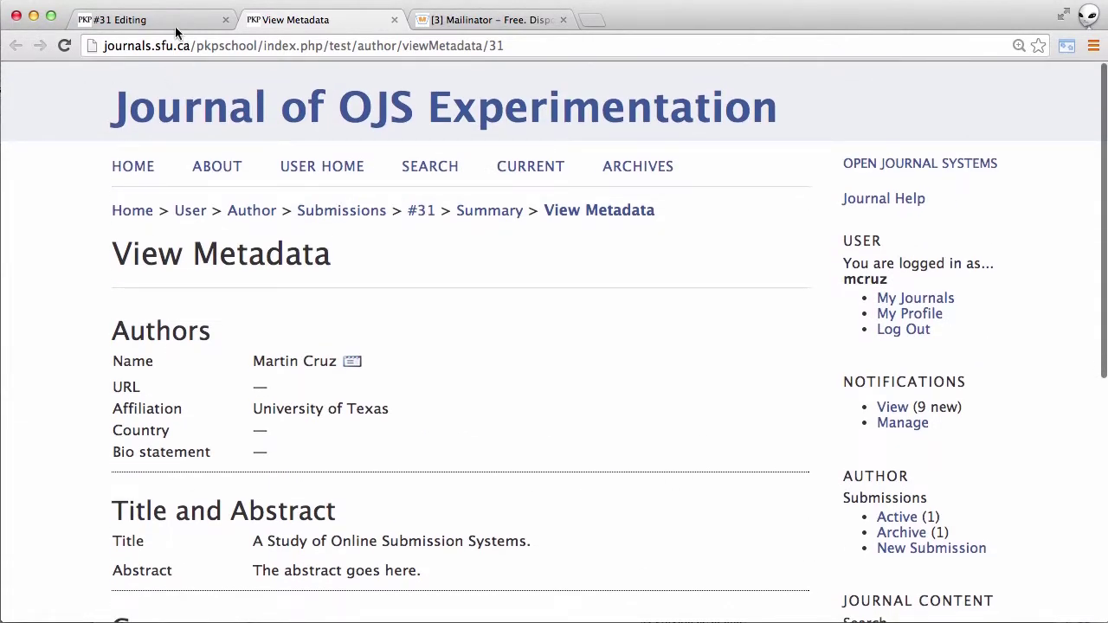
pyautogui.click(161, 20)
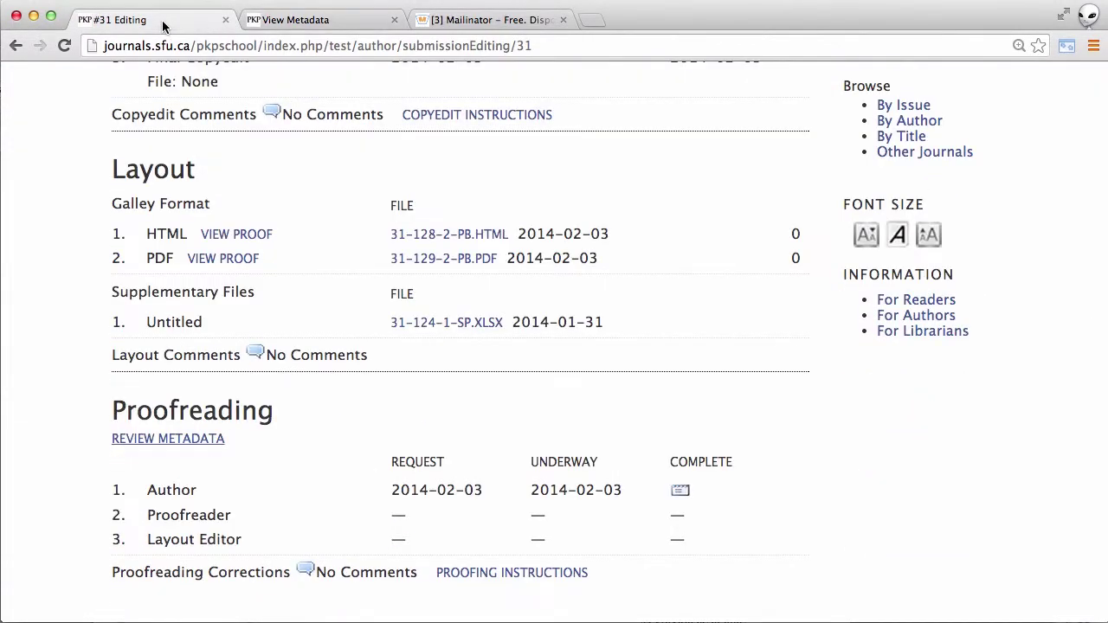
# - Read the proofreading instructions down to the formatting examples, then close the window
pyautogui.click(517, 572)
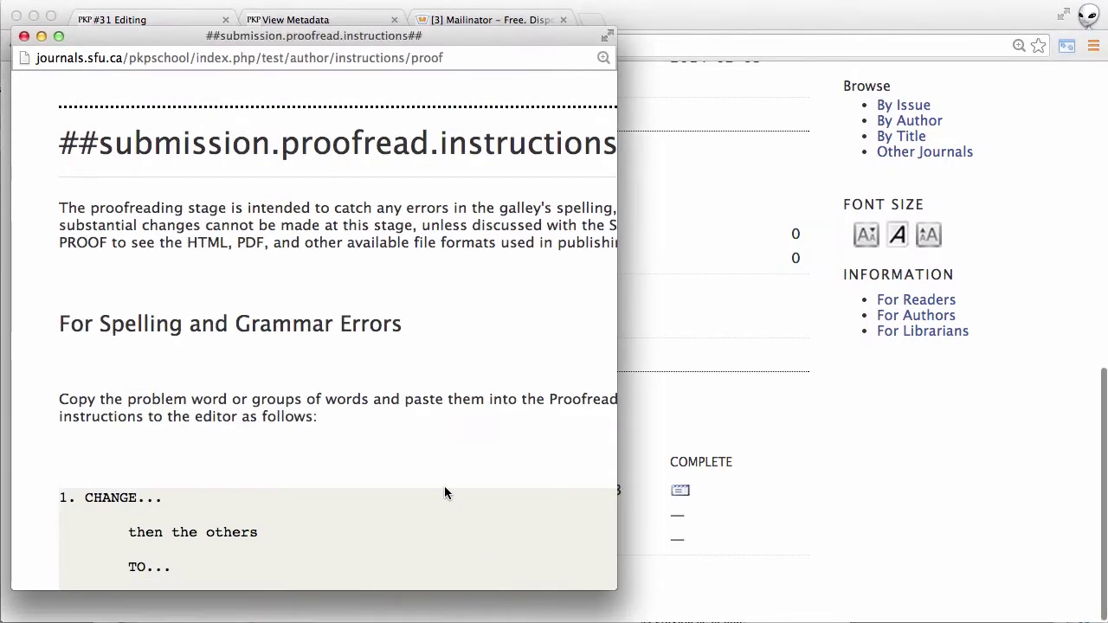
pyautogui.scroll(-3, 444, 492)
pyautogui.scroll(-7, 444, 493)
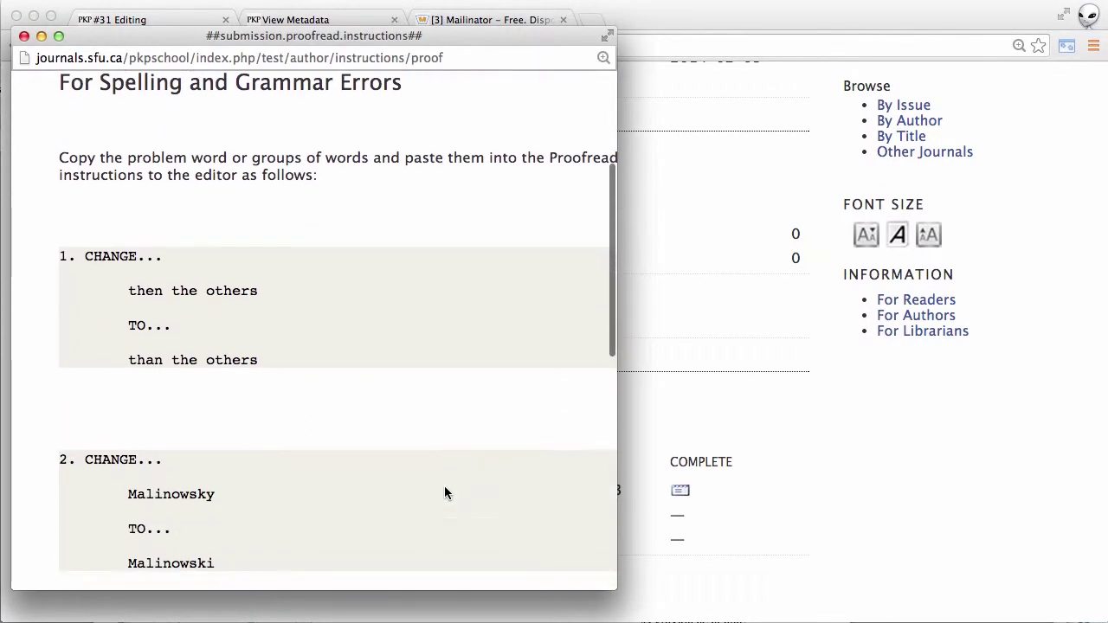
pyautogui.scroll(-4, 444, 493)
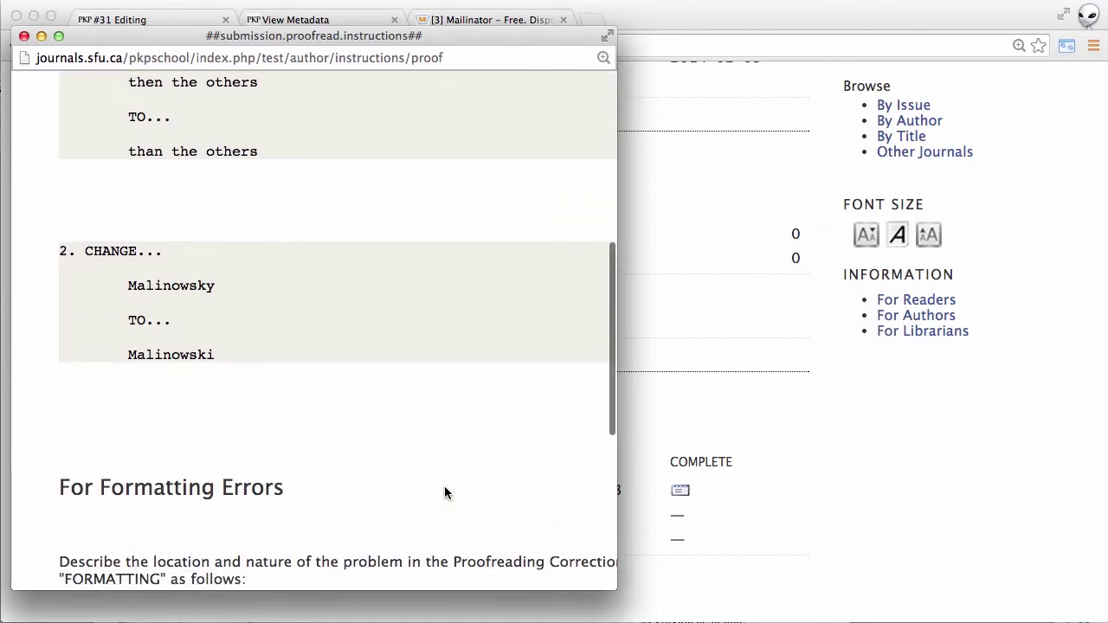
pyautogui.scroll(-6, 444, 492)
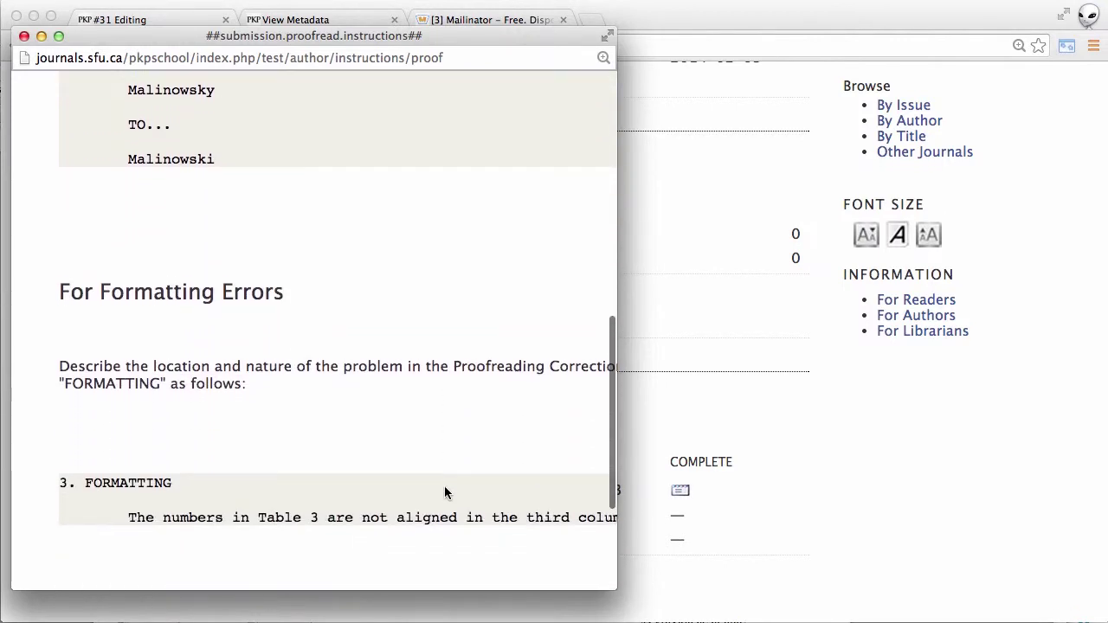
pyautogui.scroll(-2, 444, 493)
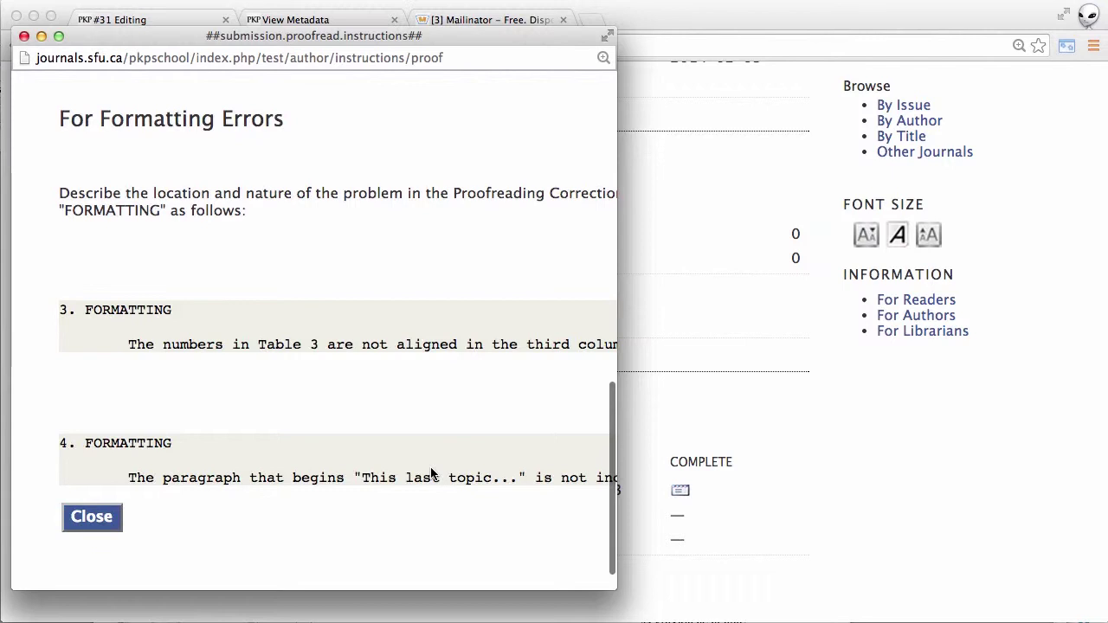
pyautogui.click(93, 518)
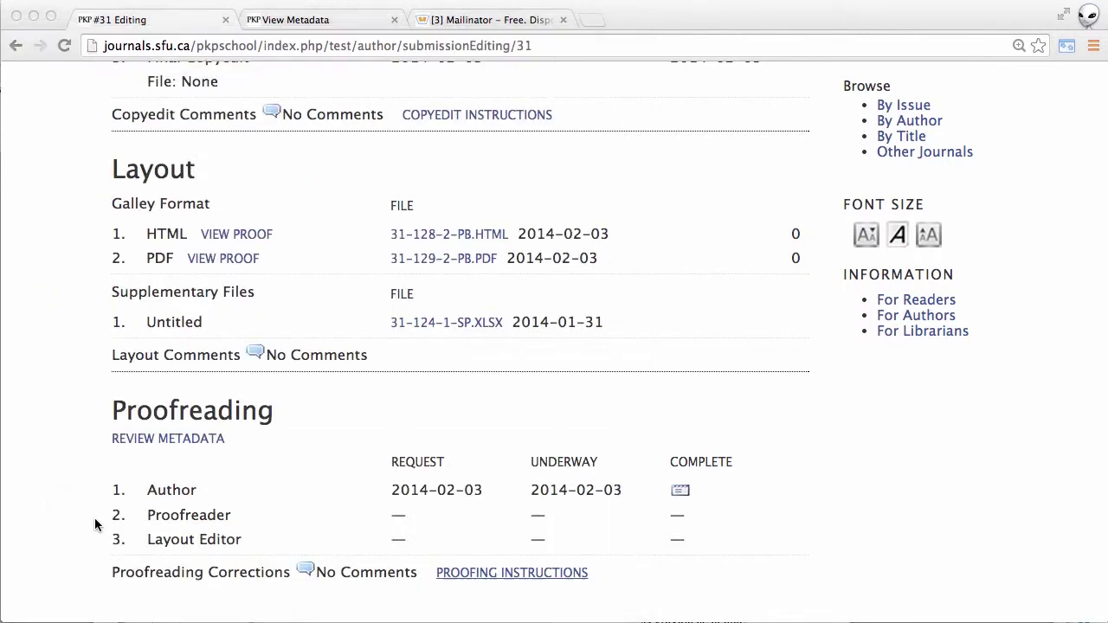
pyautogui.click(307, 570)
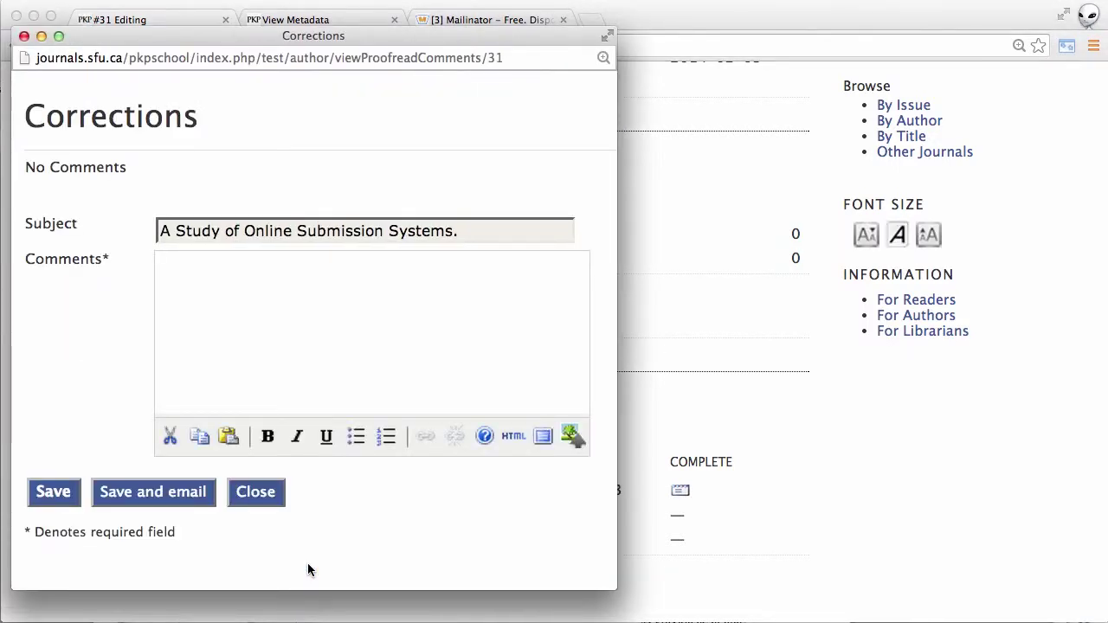
pyautogui.click(256, 492)
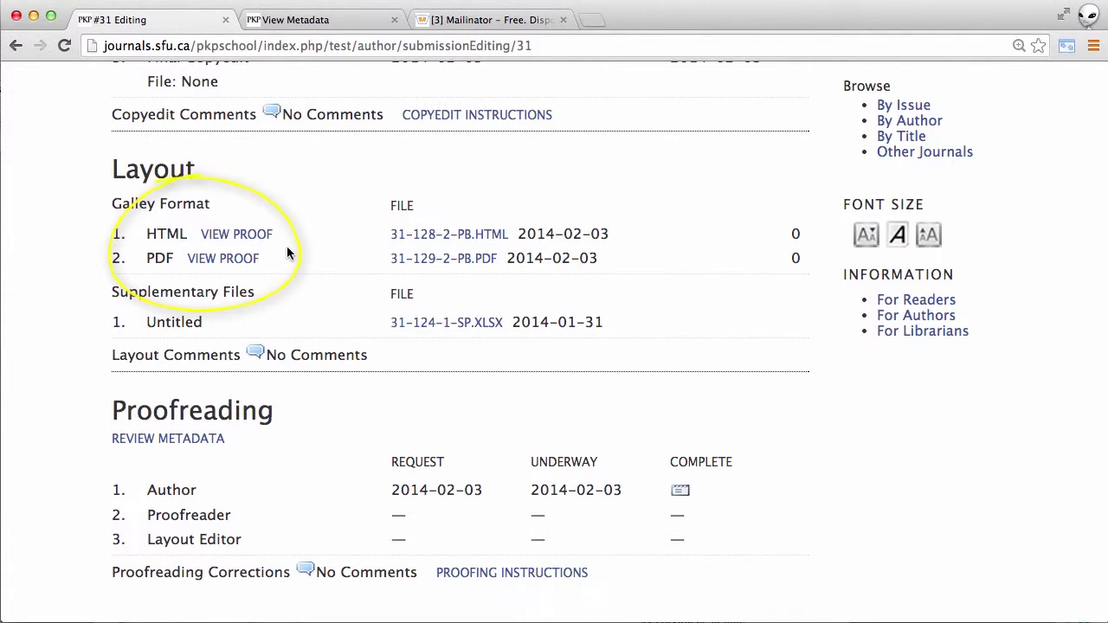
pyautogui.click(238, 235)
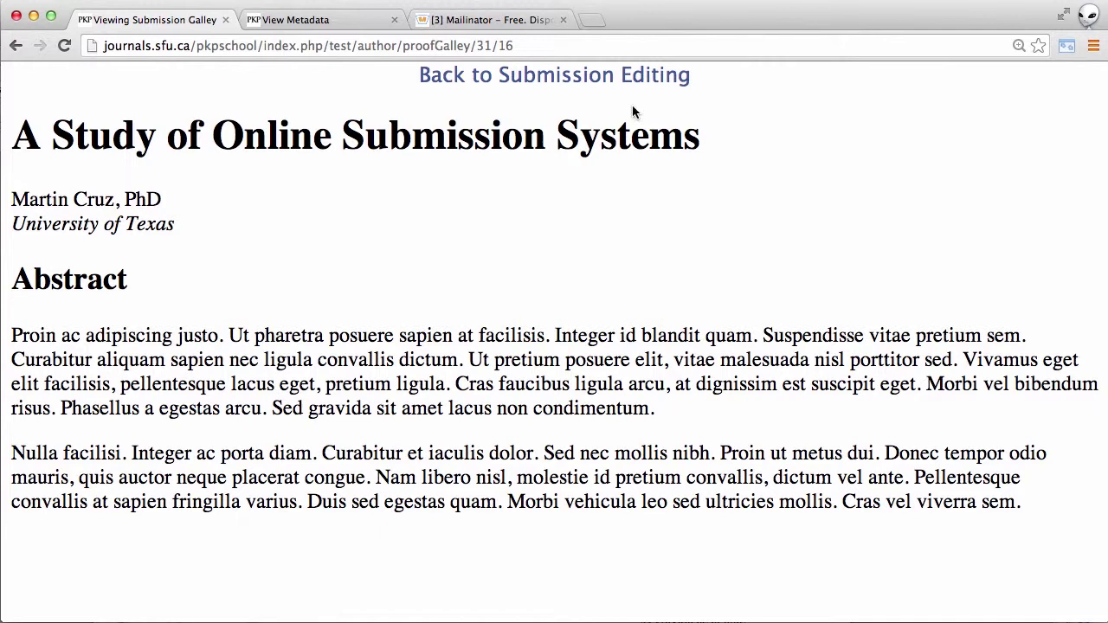
pyautogui.click(599, 77)
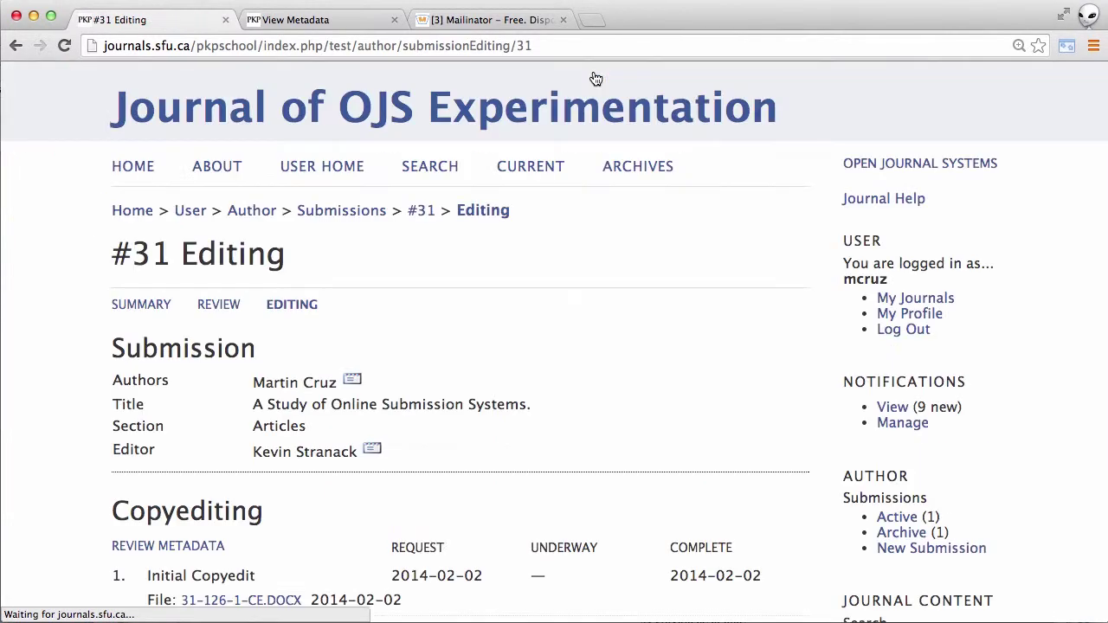
pyautogui.scroll(-2, 667, 373)
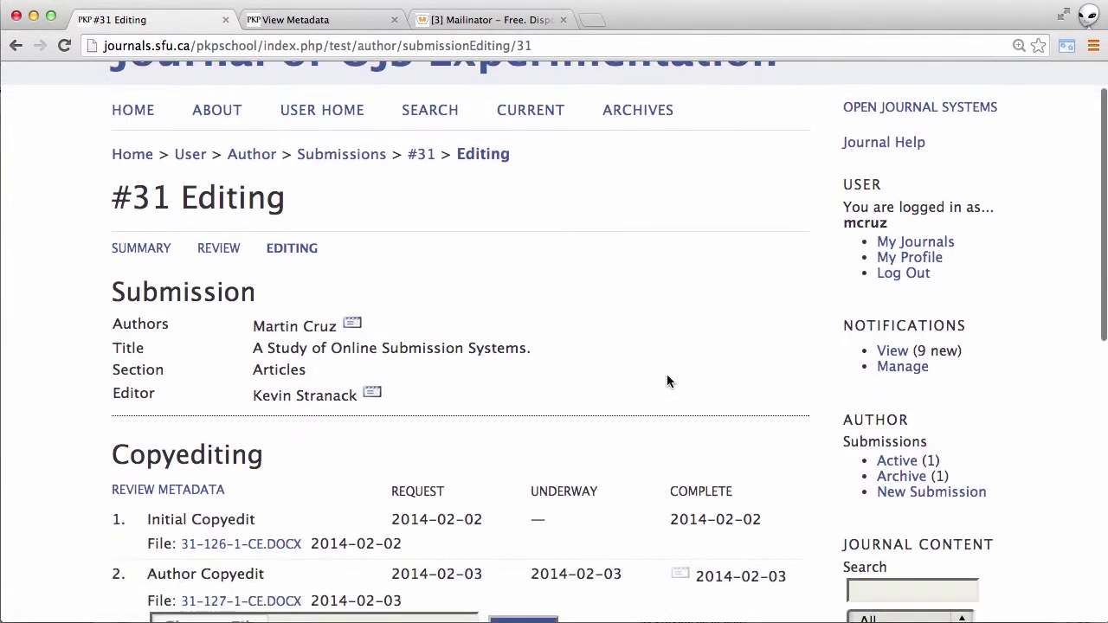
pyautogui.scroll(-10, 667, 378)
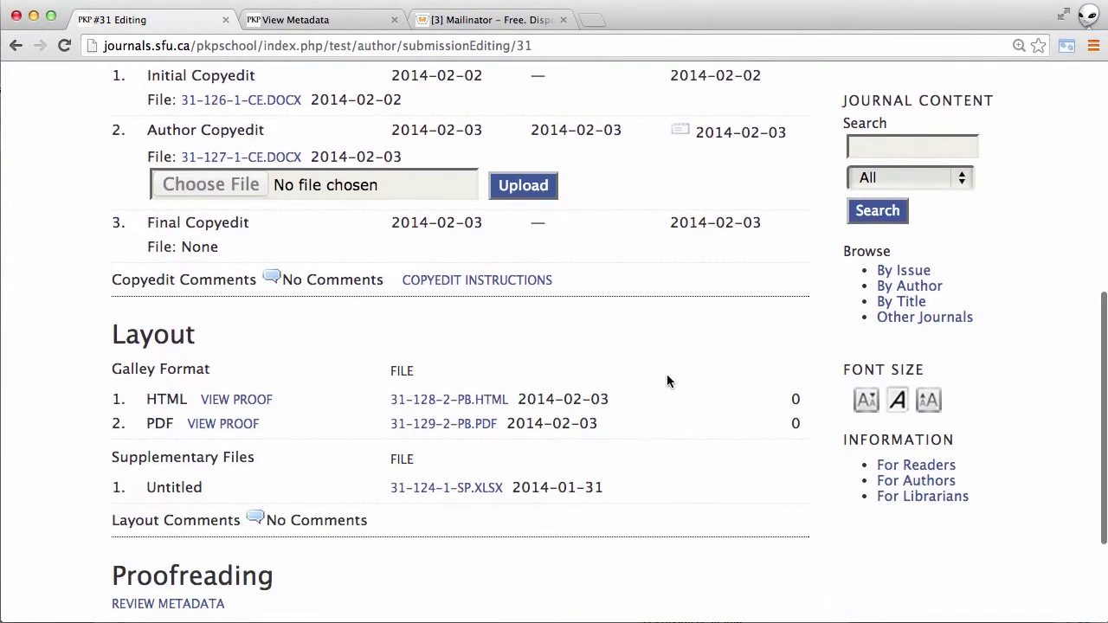
pyautogui.scroll(-3, 667, 381)
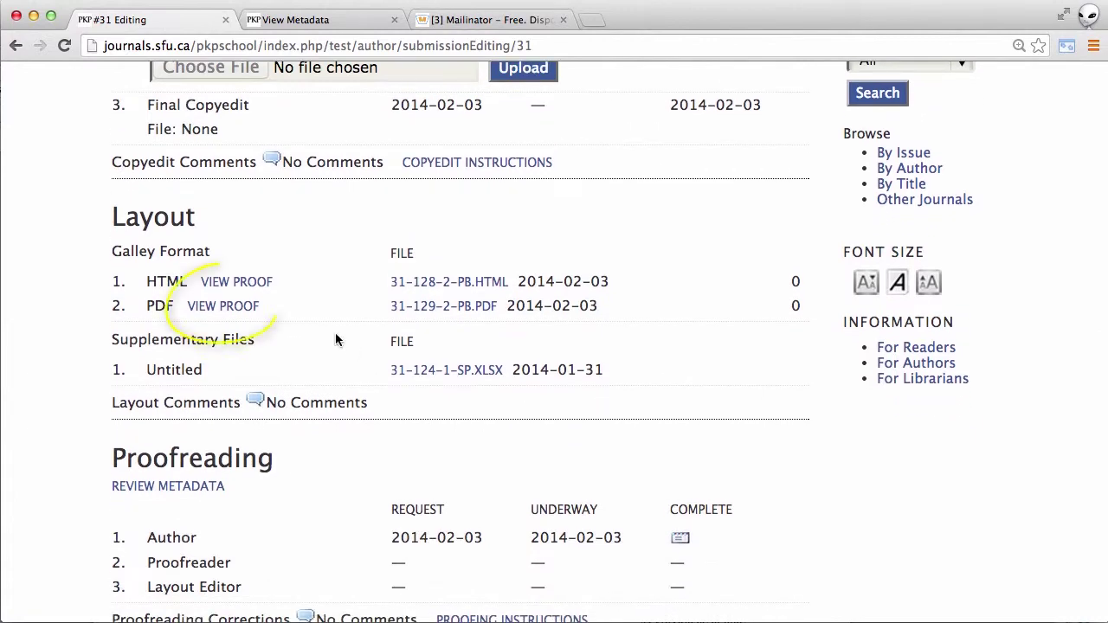
pyautogui.click(225, 306)
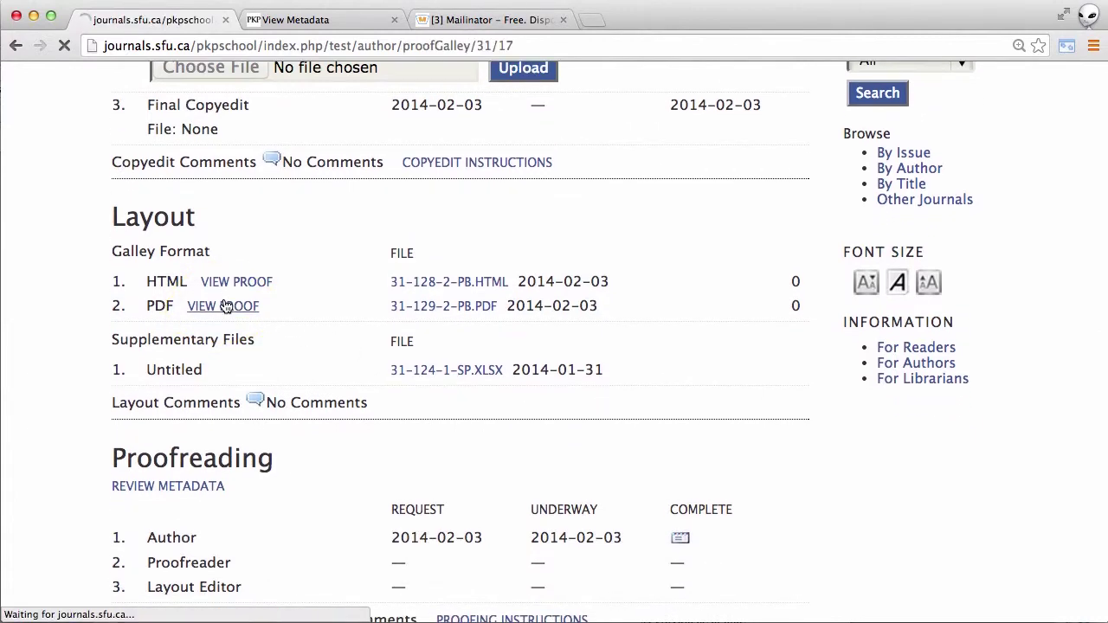
pyautogui.scroll(-2, 225, 307)
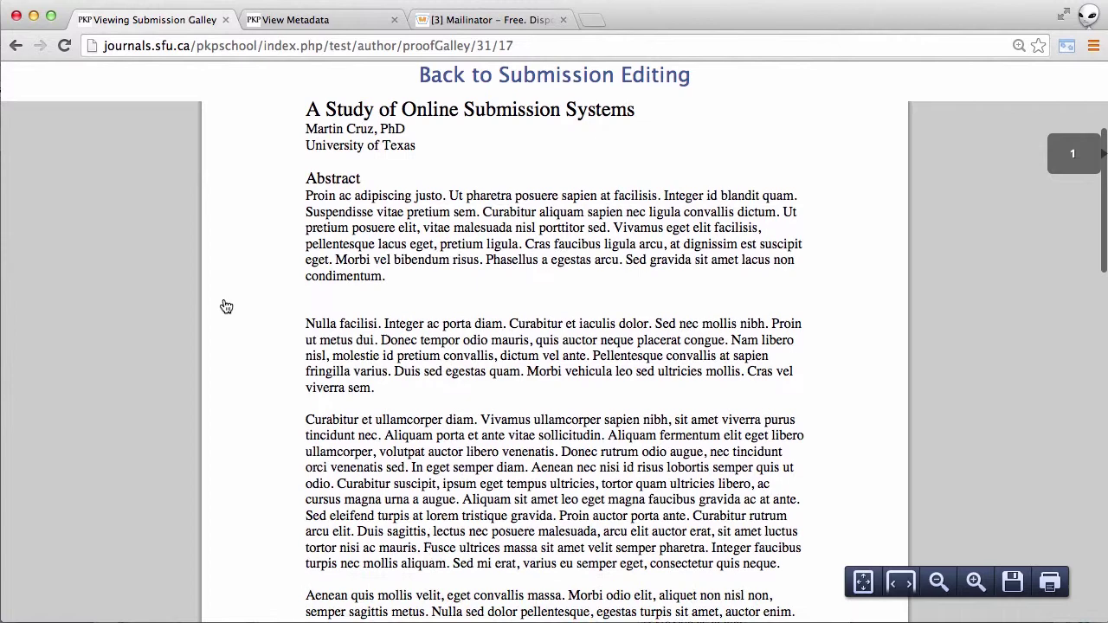
pyautogui.click(483, 87)
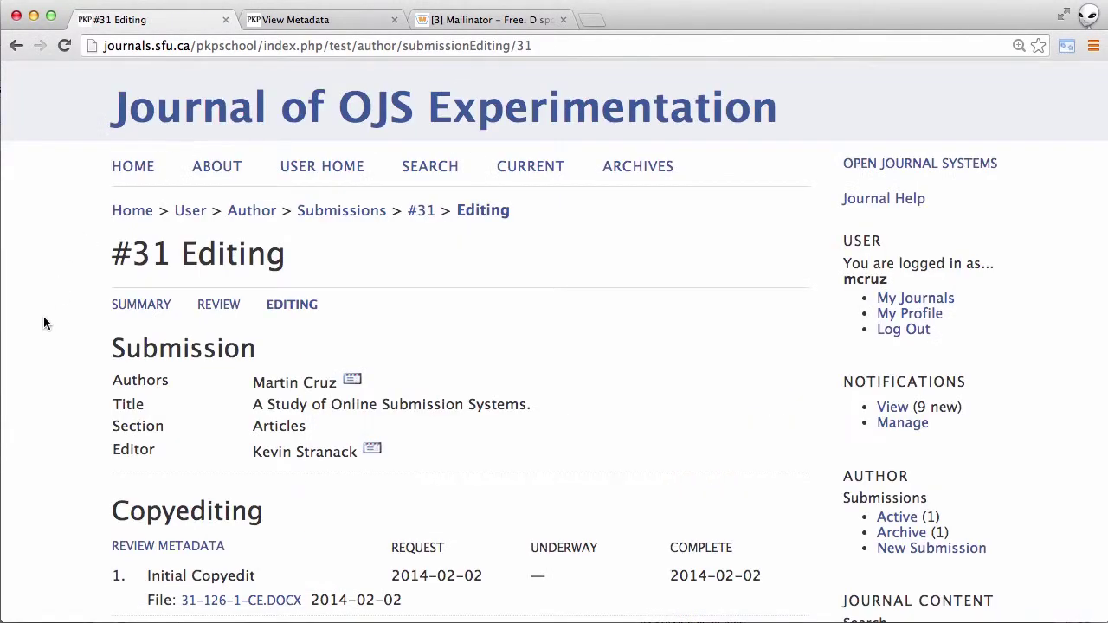
pyautogui.scroll(-10, 59, 346)
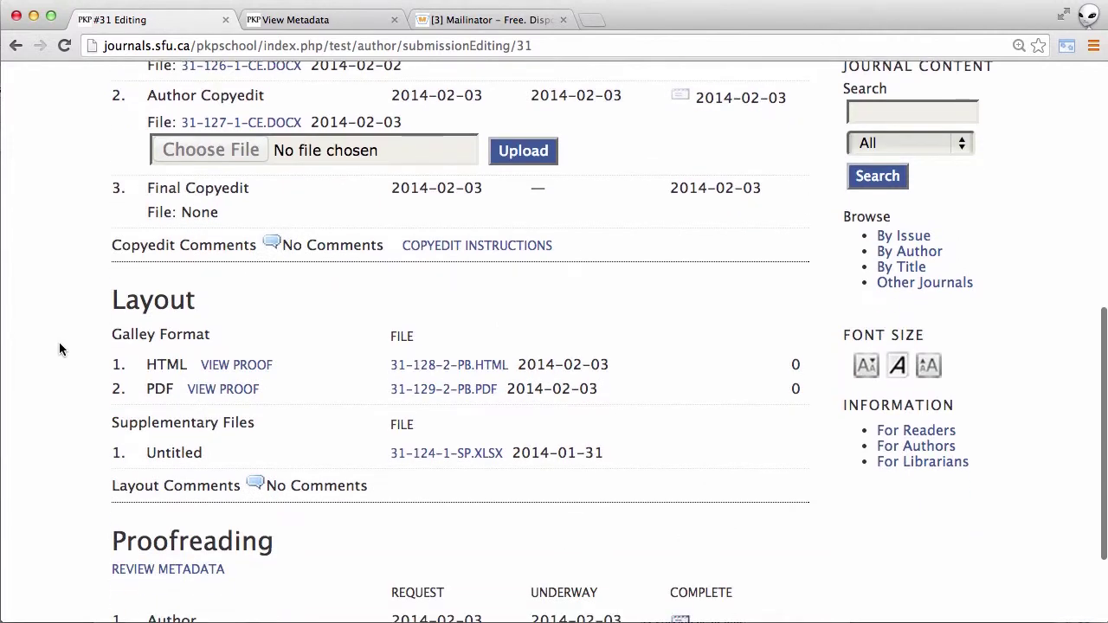
pyautogui.scroll(-3, 59, 349)
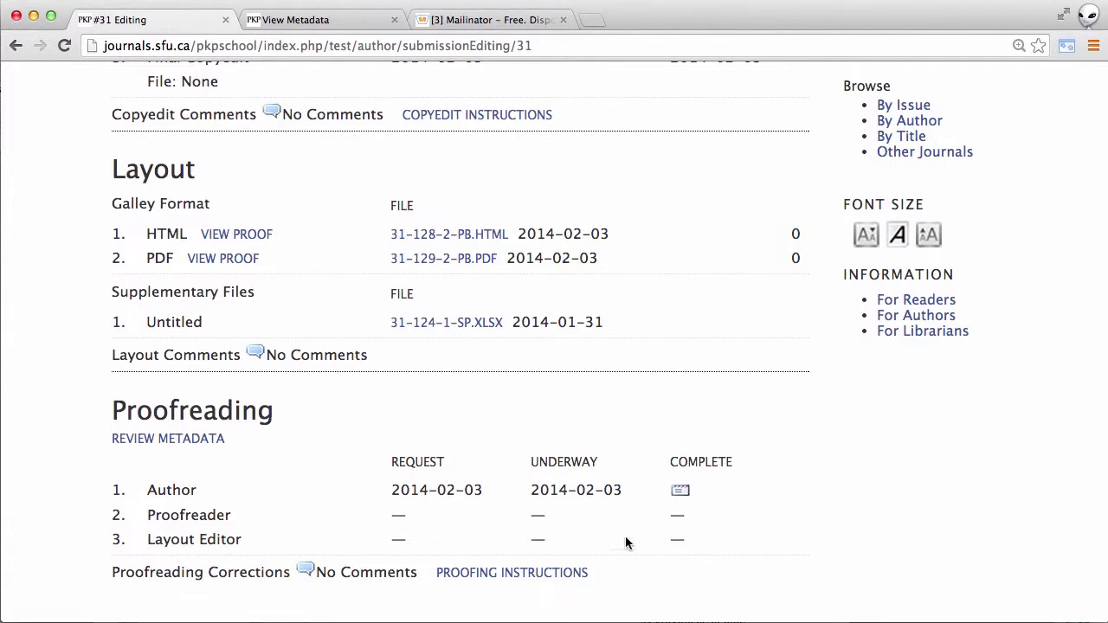
# - Confirm the author's proofreading as complete and send the '[jojse] Proofreading Completed (Author)' email
pyautogui.click(680, 492)
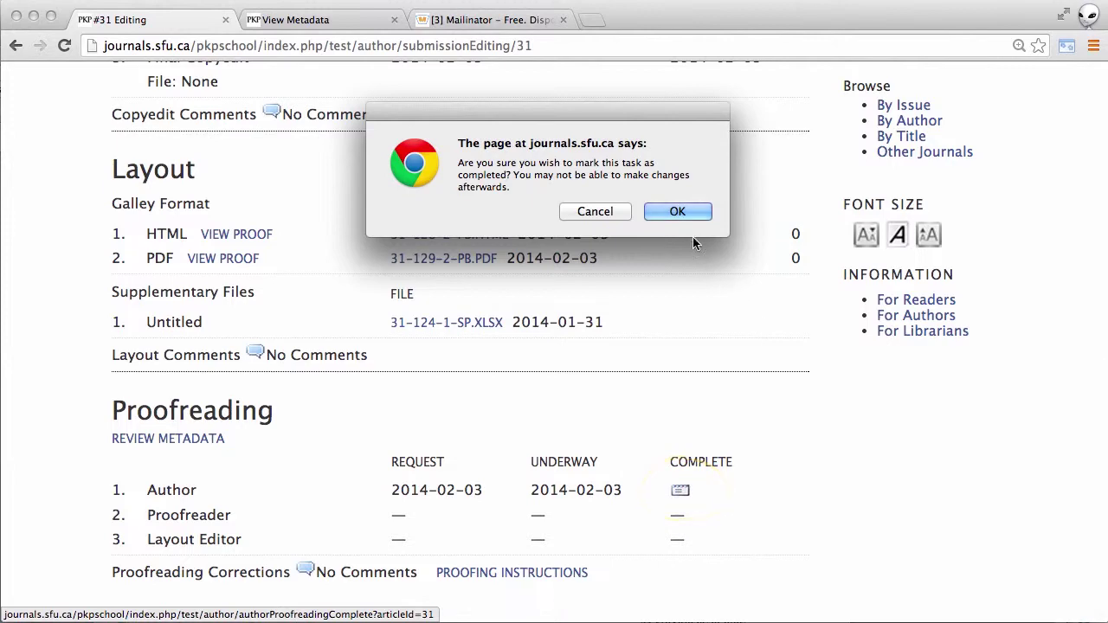
pyautogui.click(673, 214)
pyautogui.scroll(-5, 703, 359)
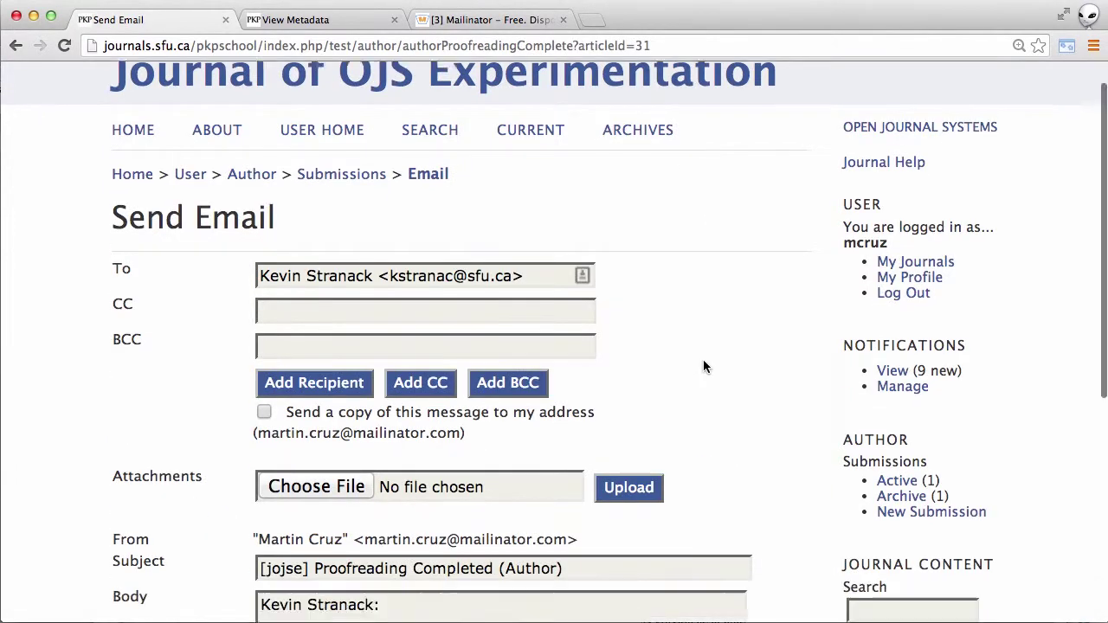
pyautogui.scroll(-6, 703, 366)
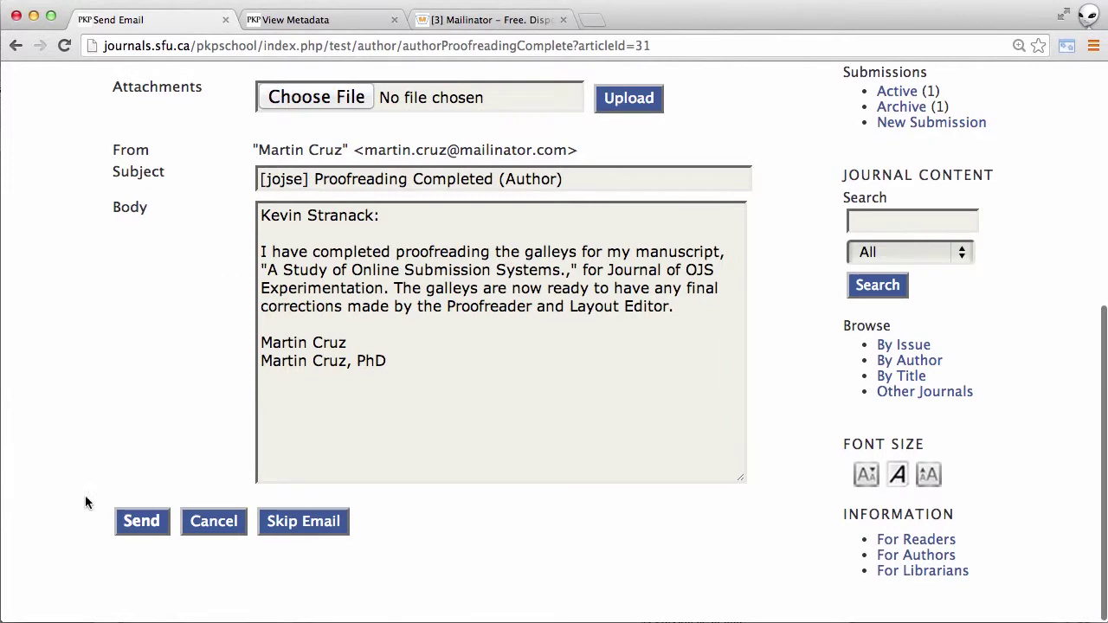
pyautogui.click(140, 522)
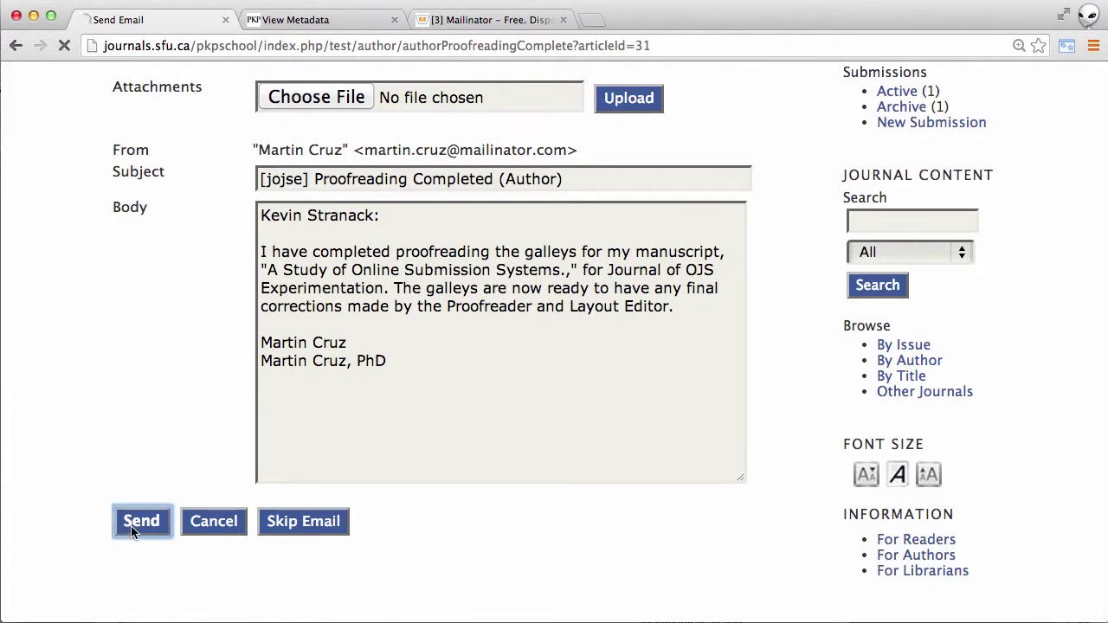